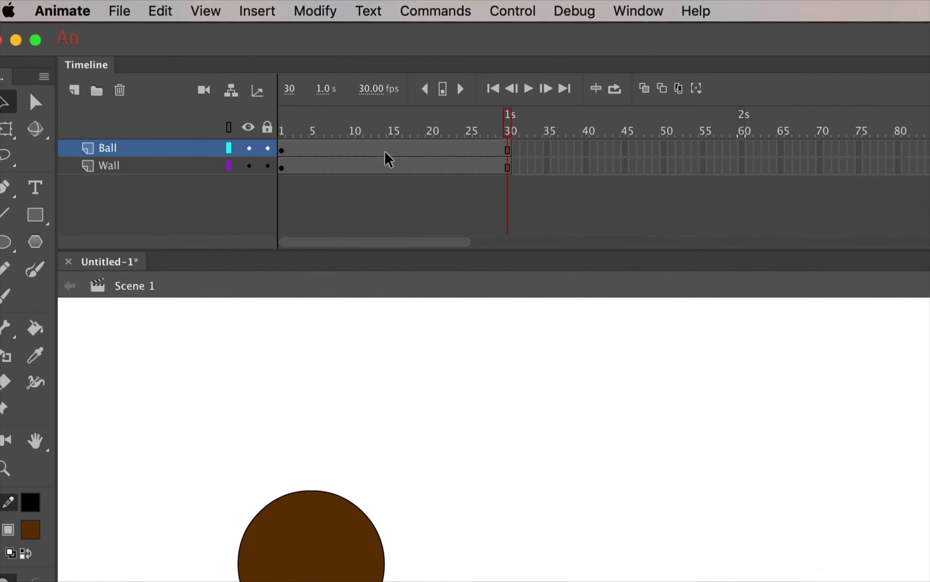
Insert a keyframe at frame 12 of the Ball layer and move the ball horizontally until it touches the wall.
click(368, 151)
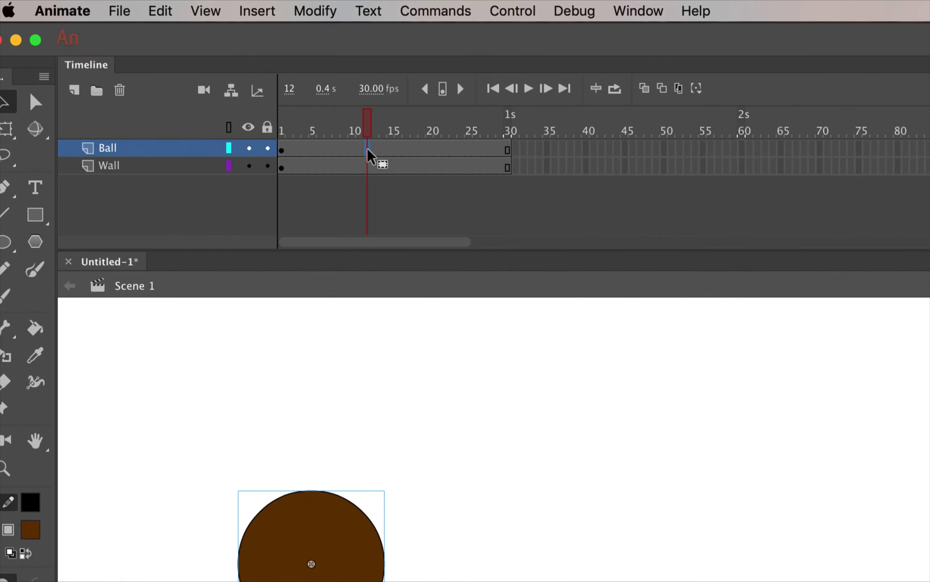
key(F6)
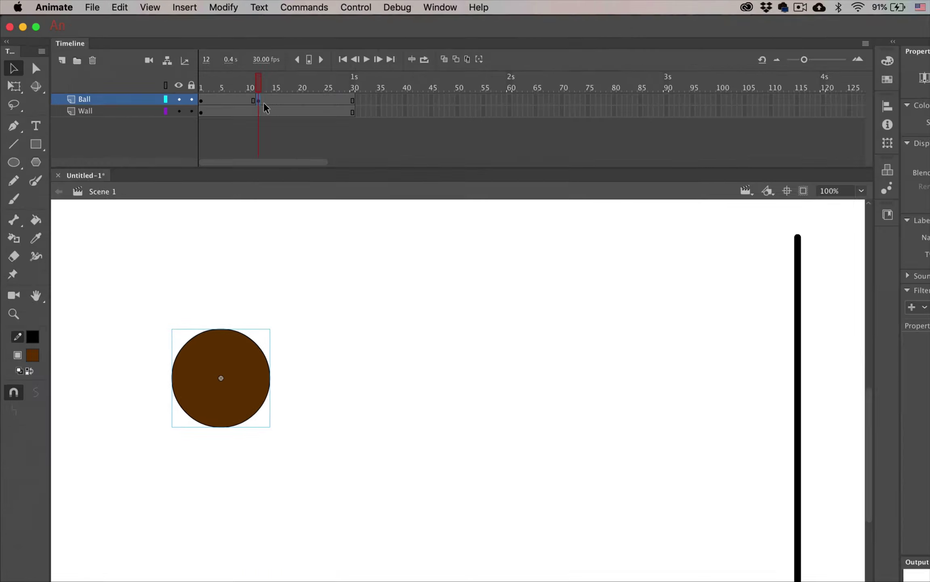
drag(234, 363, 587, 401)
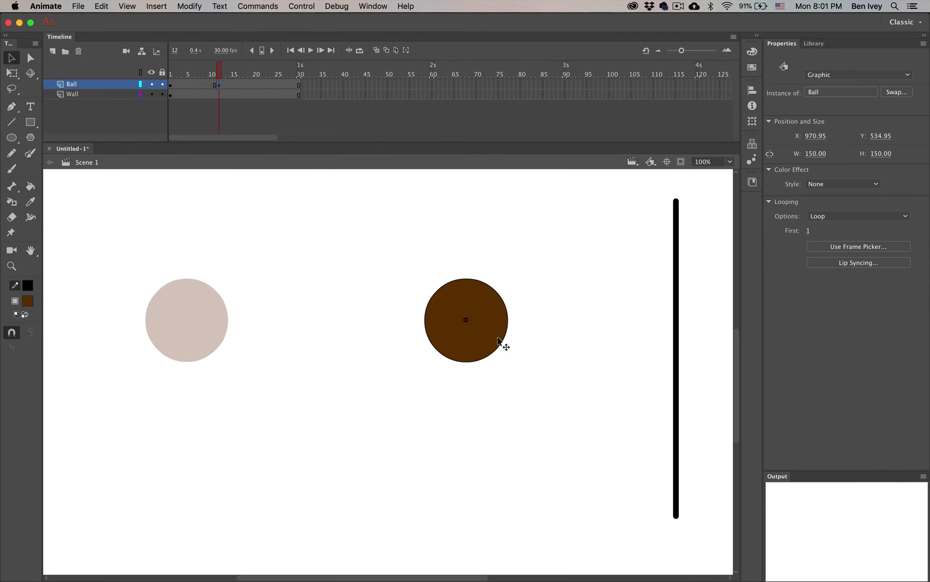
drag(498, 338, 631, 330)
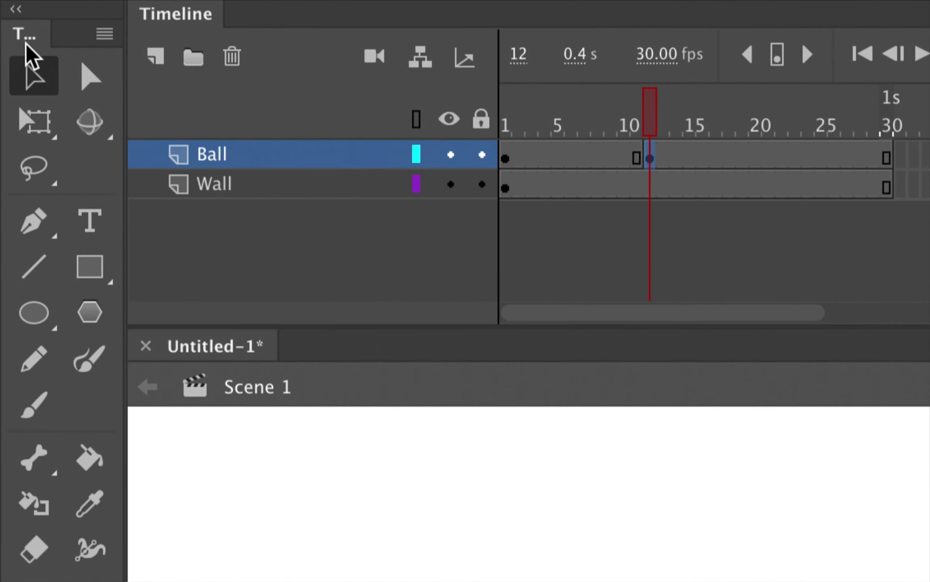
At frame 12, use Free Transform to stretch the ball leftward to nearly twice its width, keeping its wall-side edge fixed, and reduce its height.
click(40, 121)
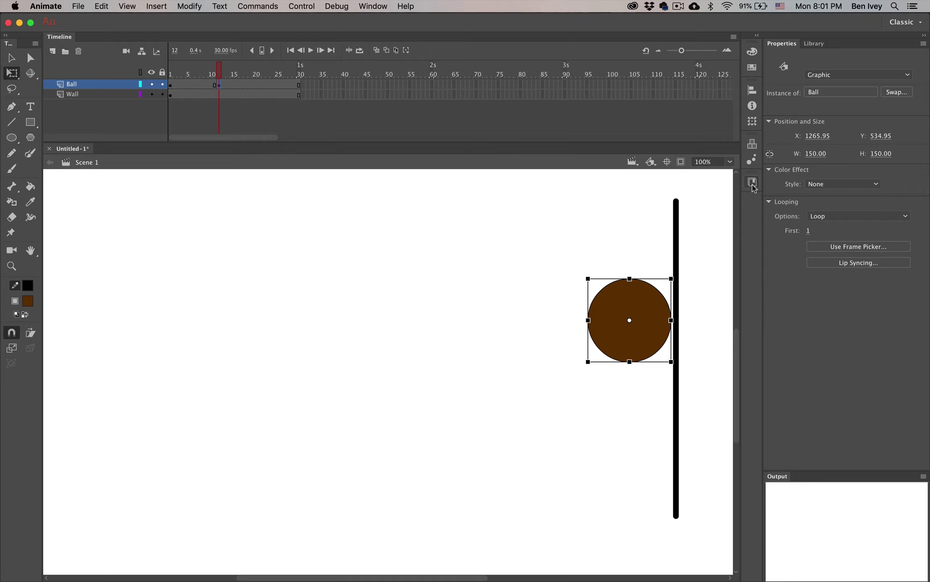
click(752, 122)
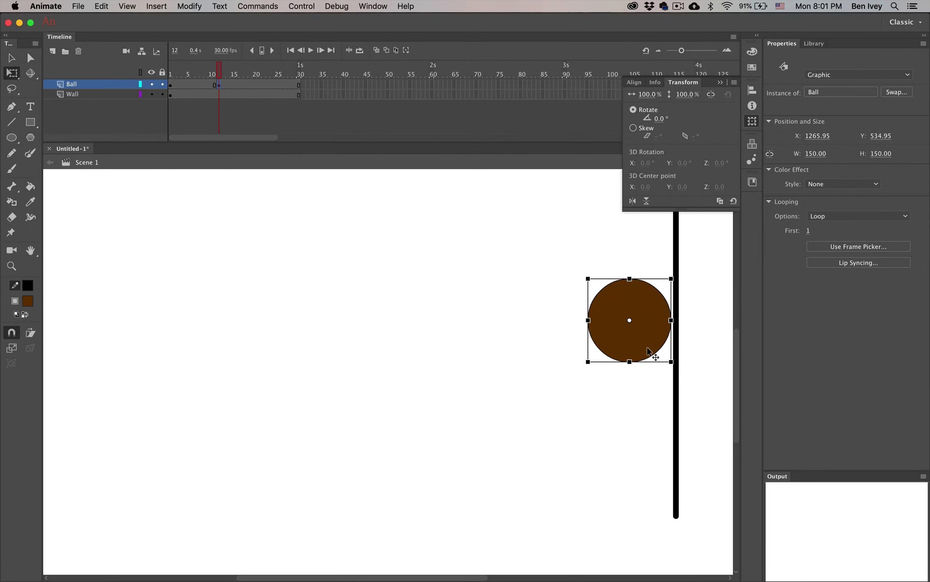
click(573, 251)
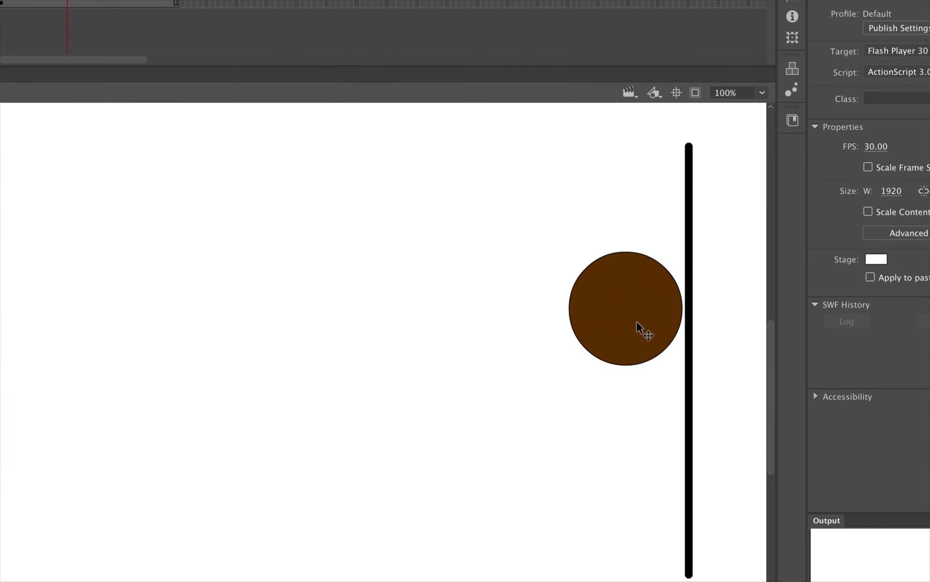
click(642, 334)
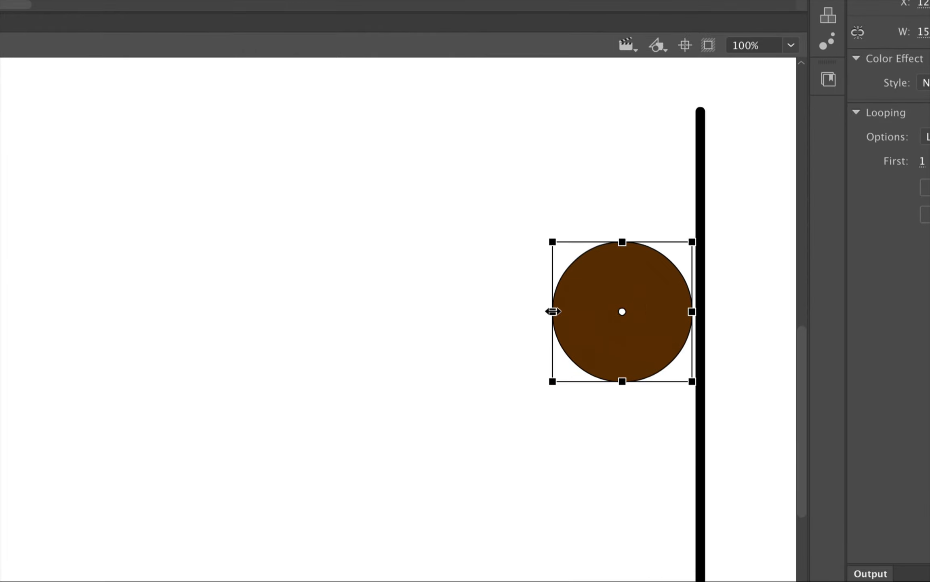
drag(553, 311, 502, 311)
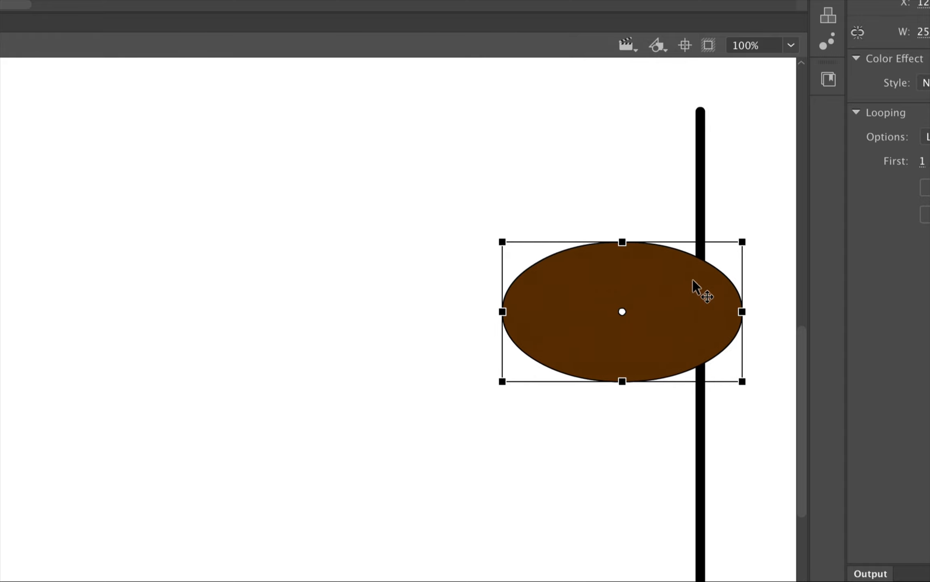
key(ctrl+z)
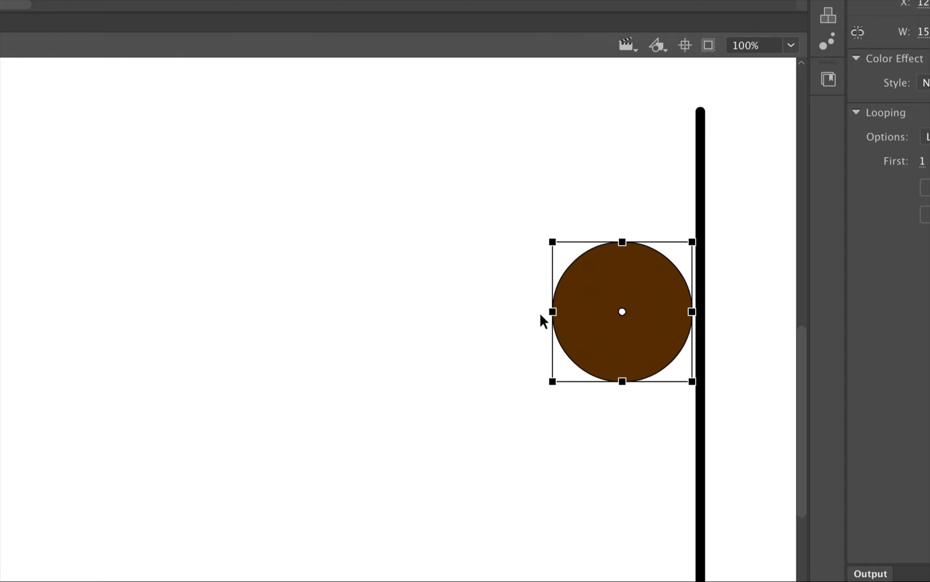
drag(550, 311, 432, 308)
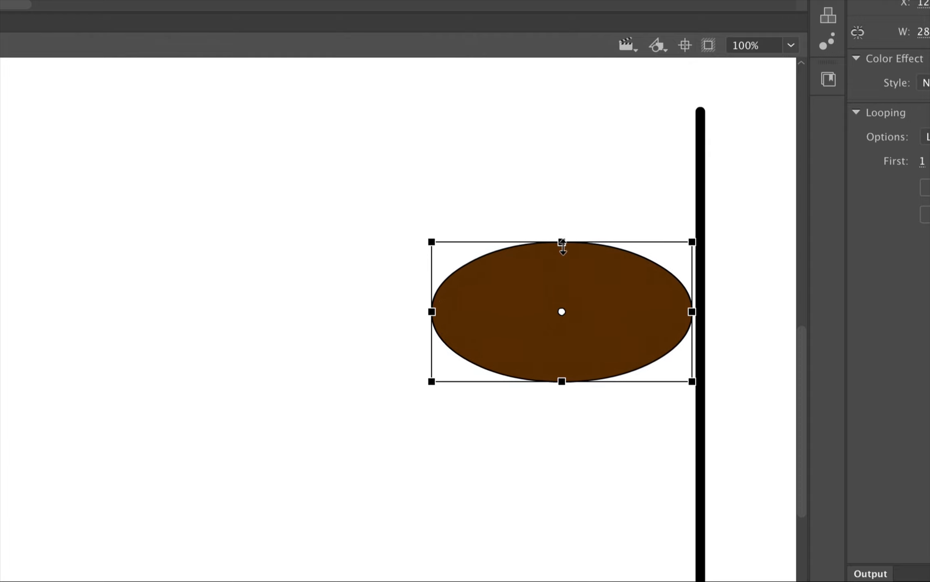
drag(562, 242, 567, 265)
click(614, 230)
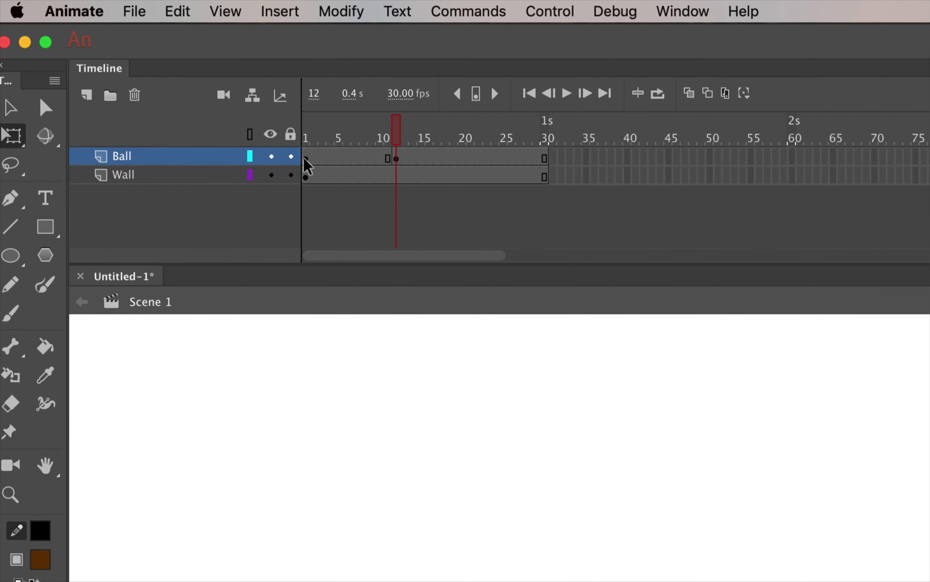
Create a classic tween from frame 1 to frame 12 on the Ball layer and play the animation from the start.
click(304, 159)
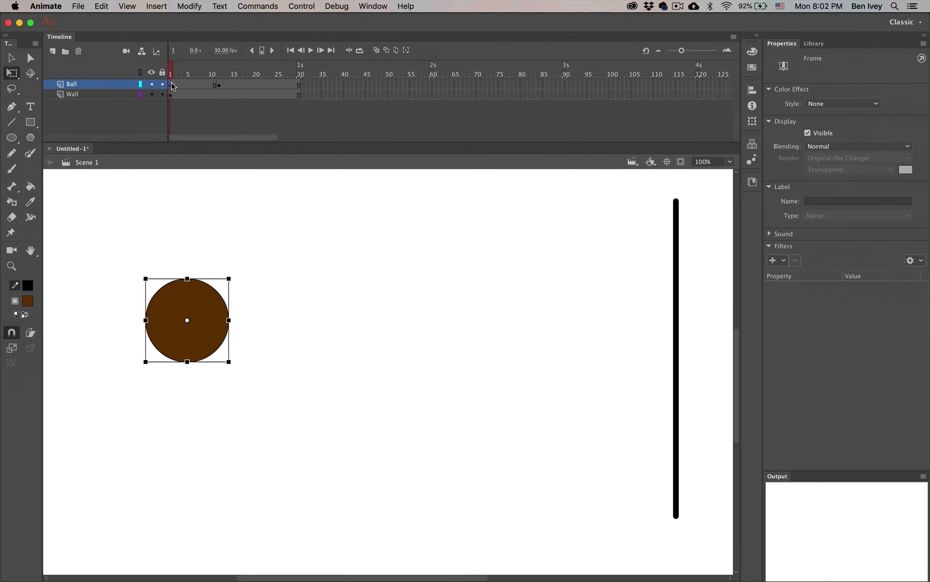
right_click(172, 85)
click(190, 114)
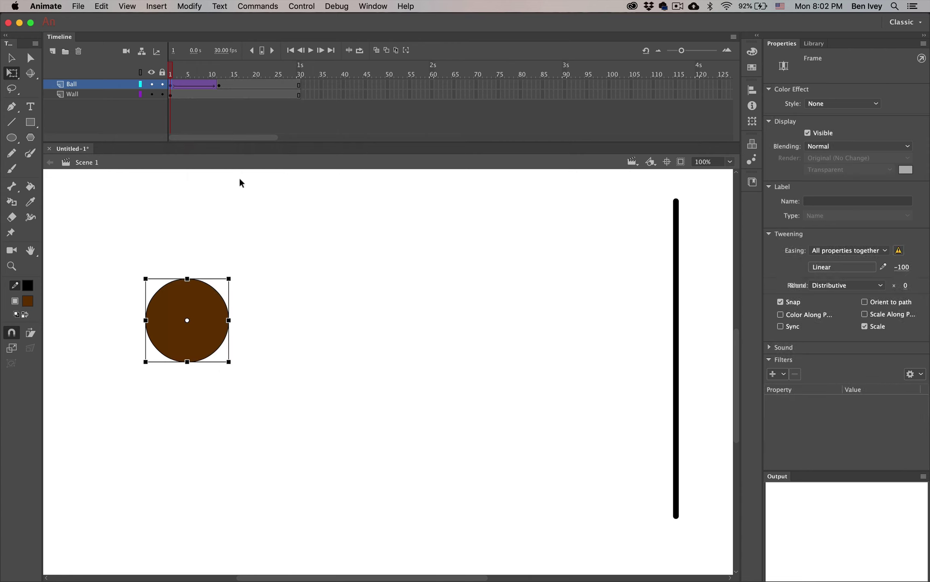
click(187, 71)
drag(186, 71, 154, 68)
key(Return)
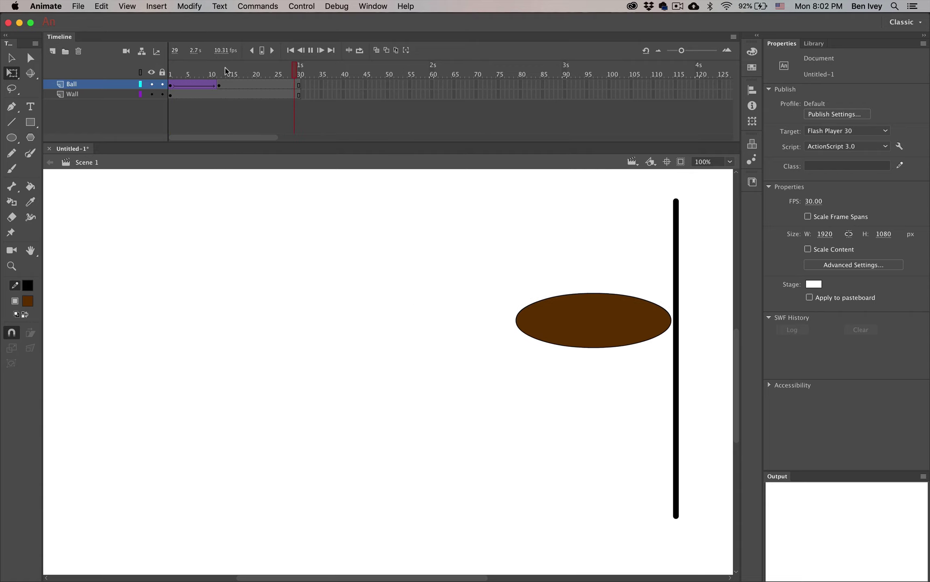
Insert a keyframe at frame 13 of the Ball layer and squash the ball against the wall to about 53 wide by 174 high.
click(223, 85)
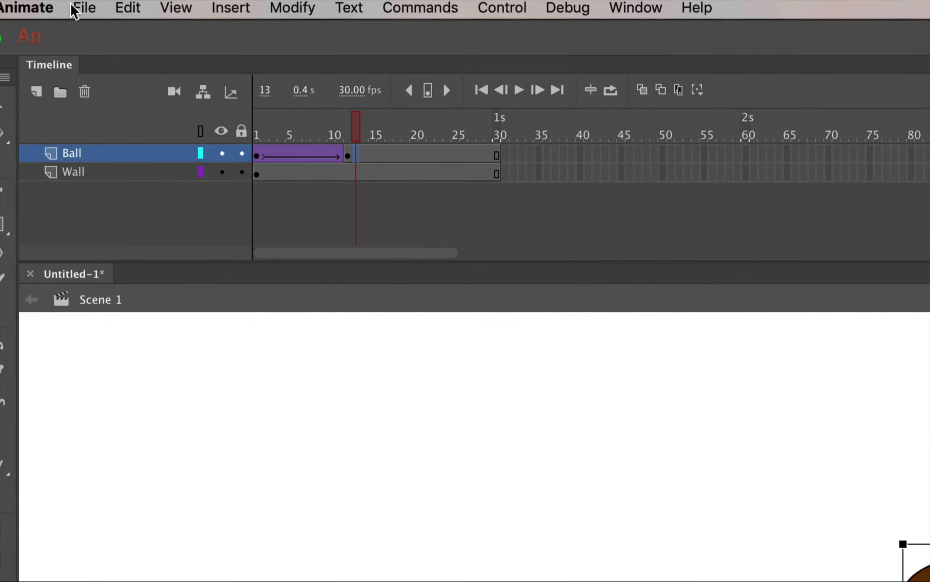
drag(357, 157, 360, 166)
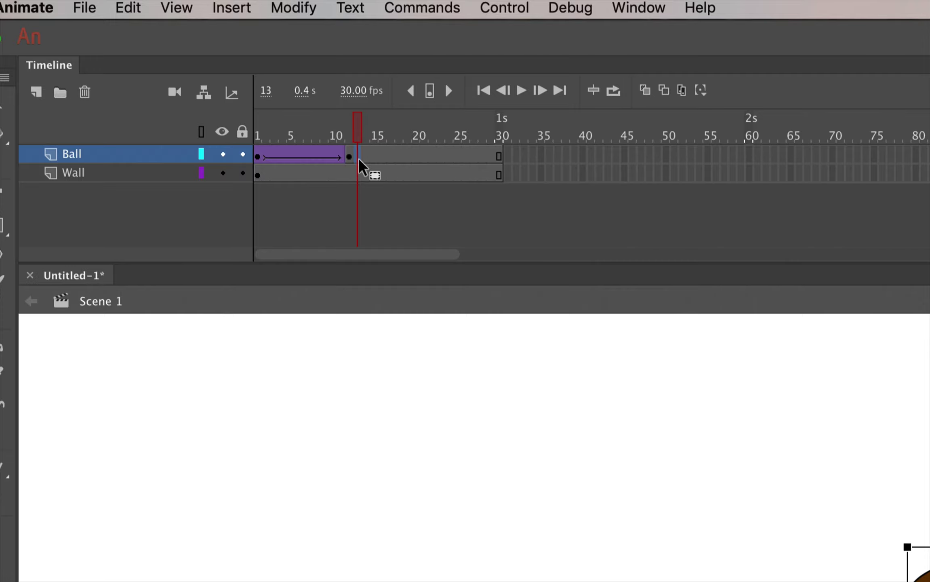
click(359, 159)
key(F6)
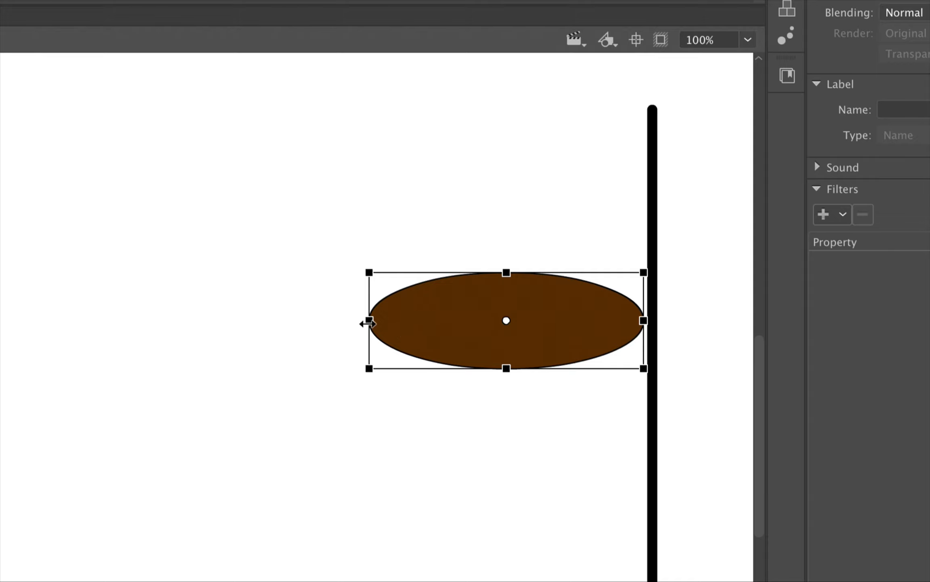
drag(368, 323, 591, 321)
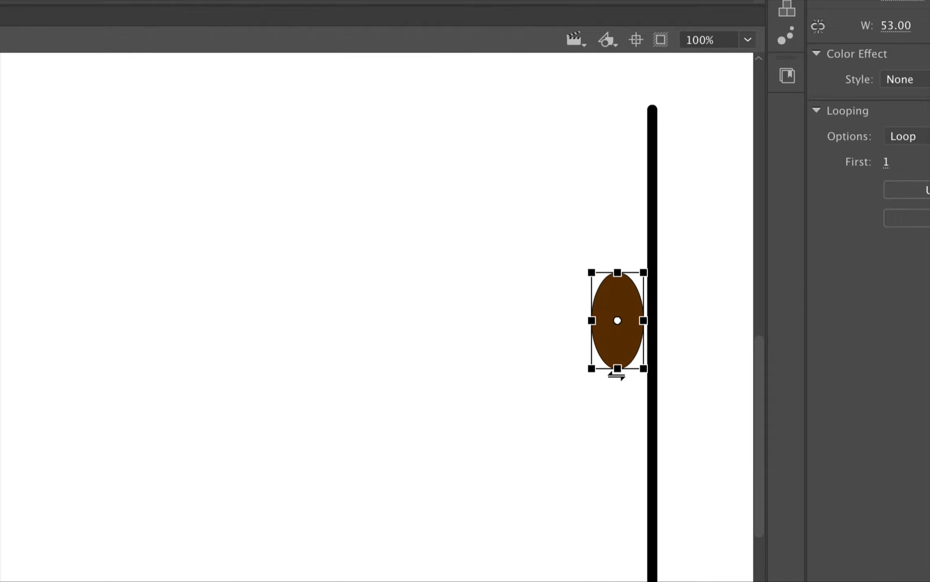
drag(615, 369, 619, 409)
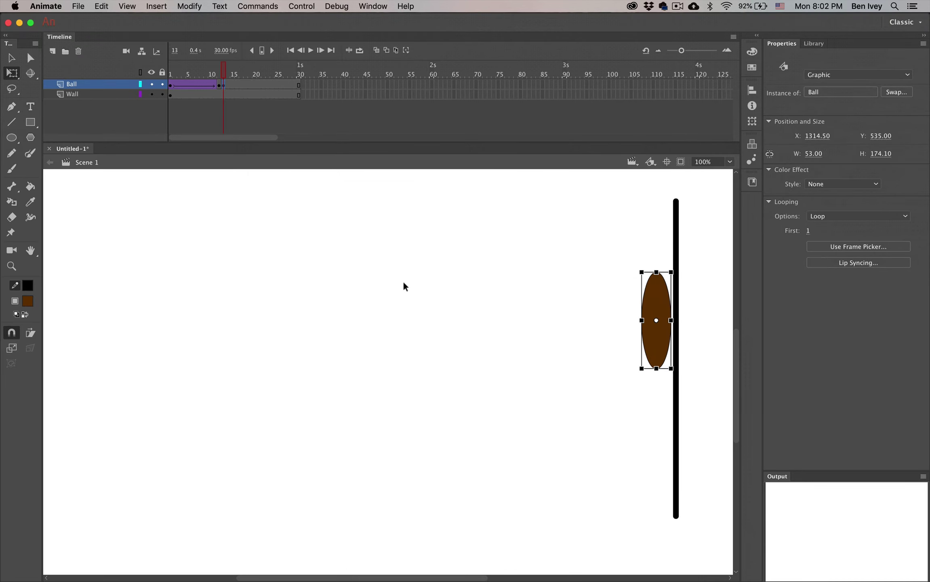
Insert a keyframe at frame 14 of the Ball layer and stretch the ball away from the wall to about 229 wide by 130 high.
mouse_move(224, 73)
mouse_down()
mouse_move(173, 75)
mouse_move(230, 77)
mouse_move(220, 76)
mouse_up()
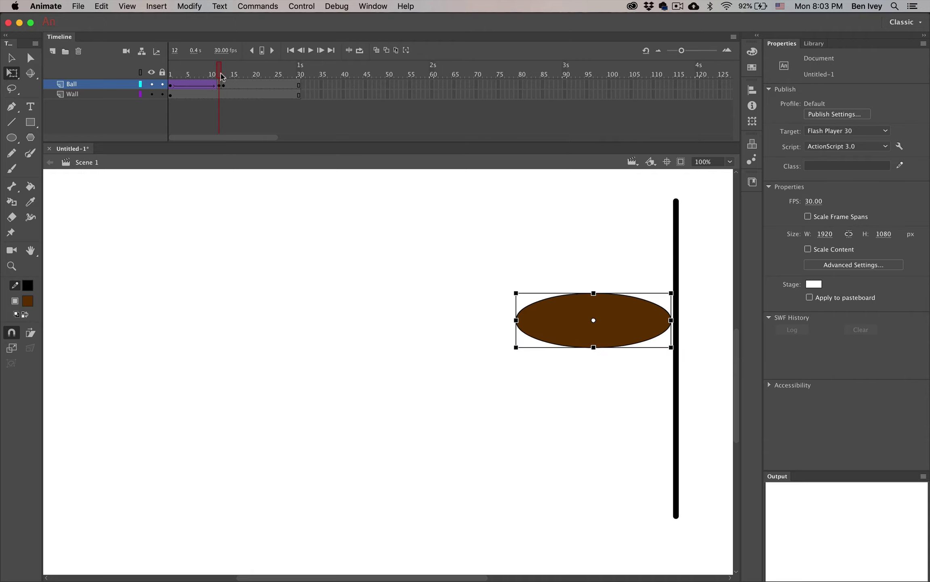
click(224, 77)
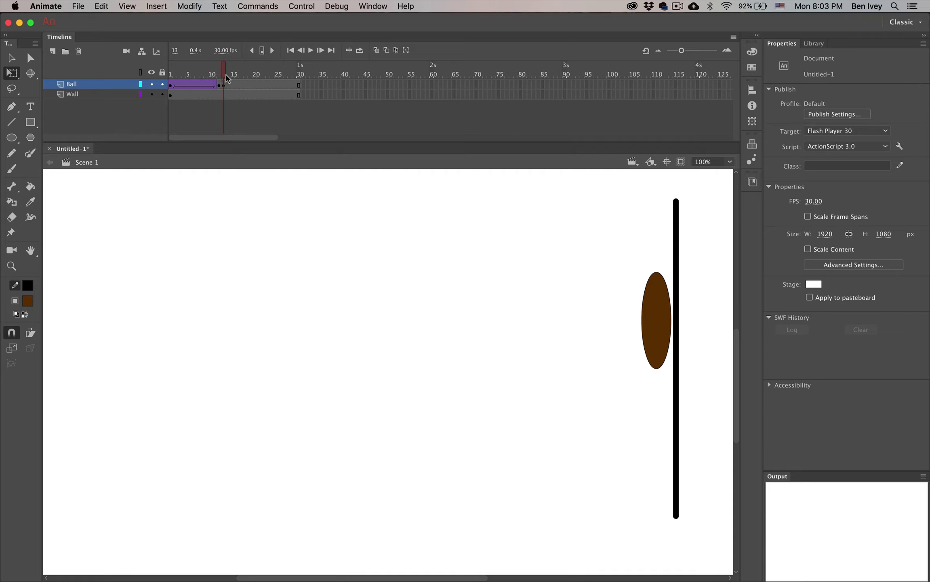
click(227, 76)
key(F6)
click(653, 318)
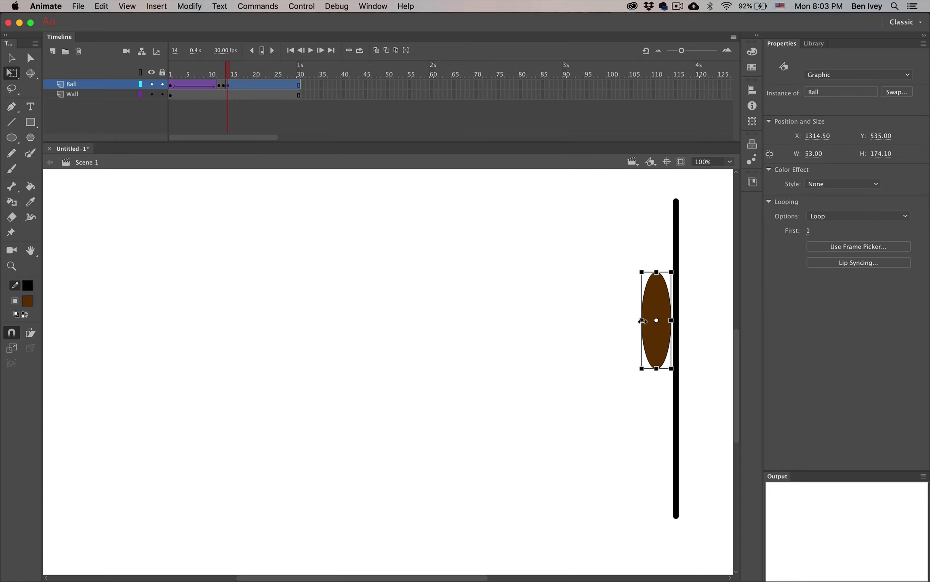
drag(641, 320, 541, 318)
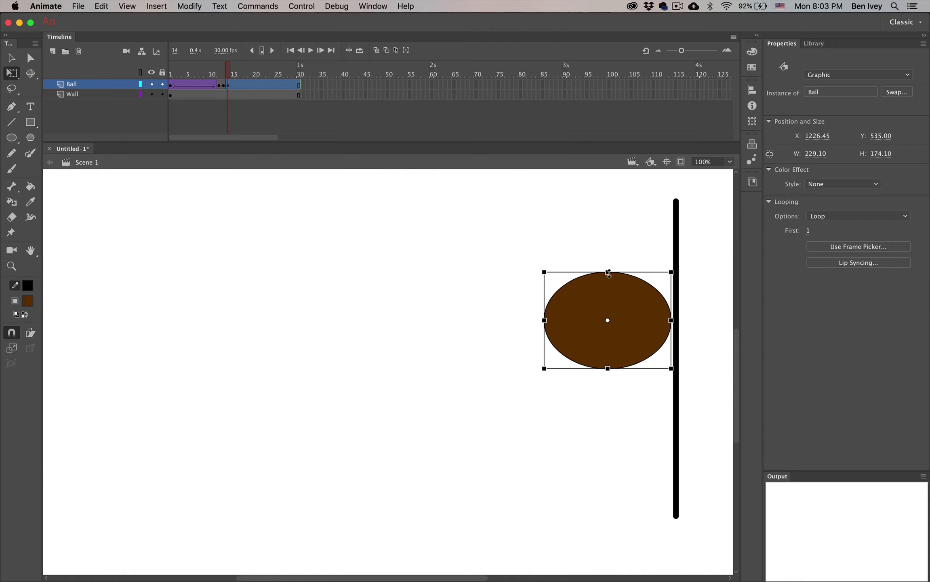
drag(609, 273, 611, 286)
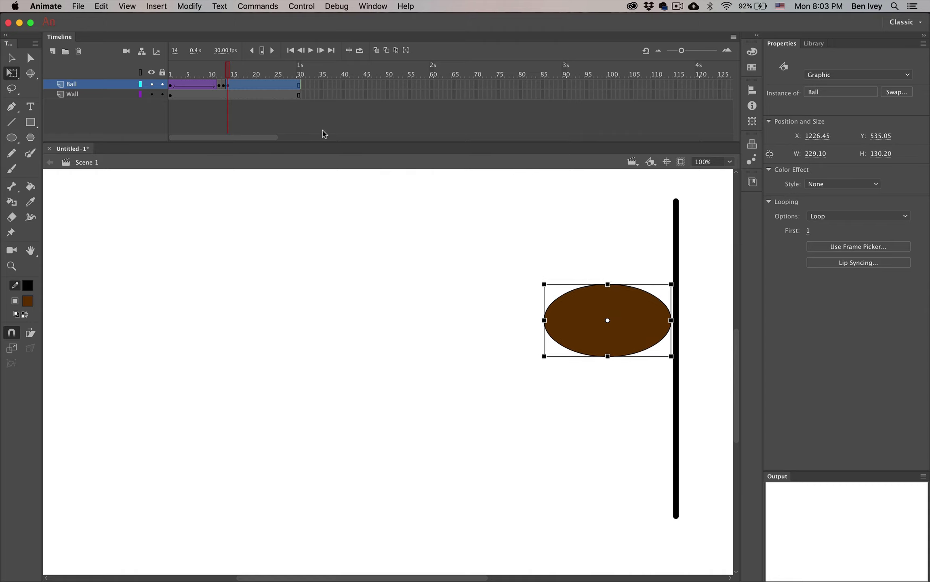
Copy frame 1 of the Ball layer and paste it into frame 30 of the same layer.
click(297, 83)
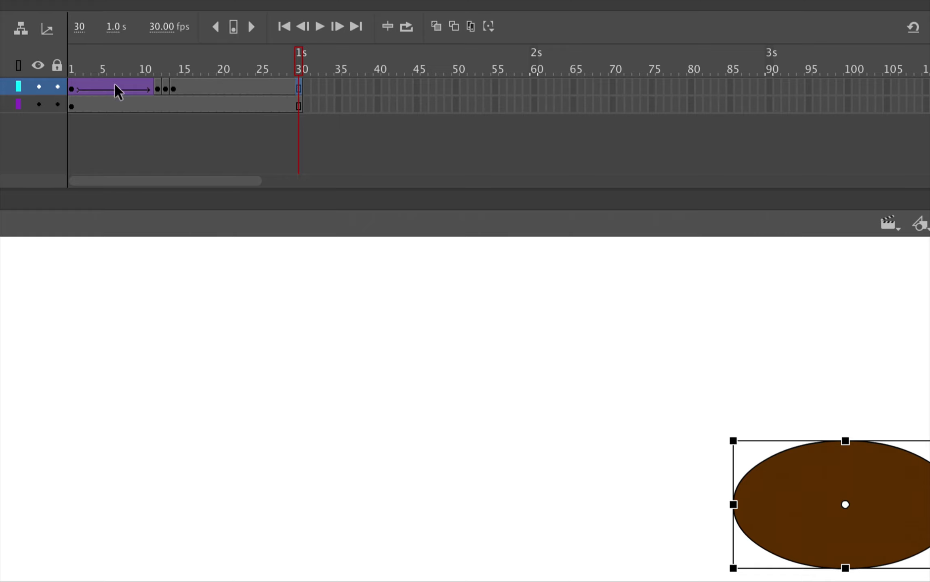
click(71, 93)
drag(71, 94, 73, 91)
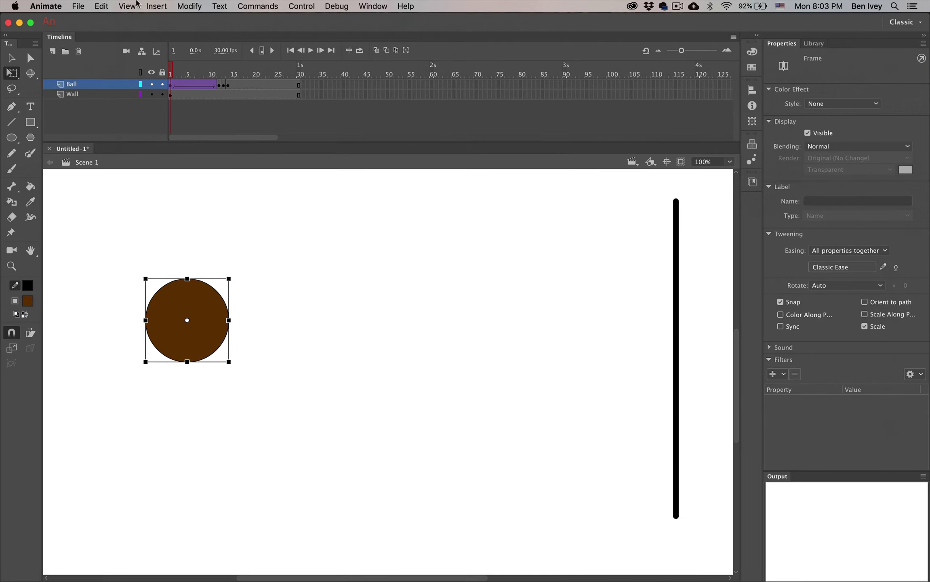
click(102, 6)
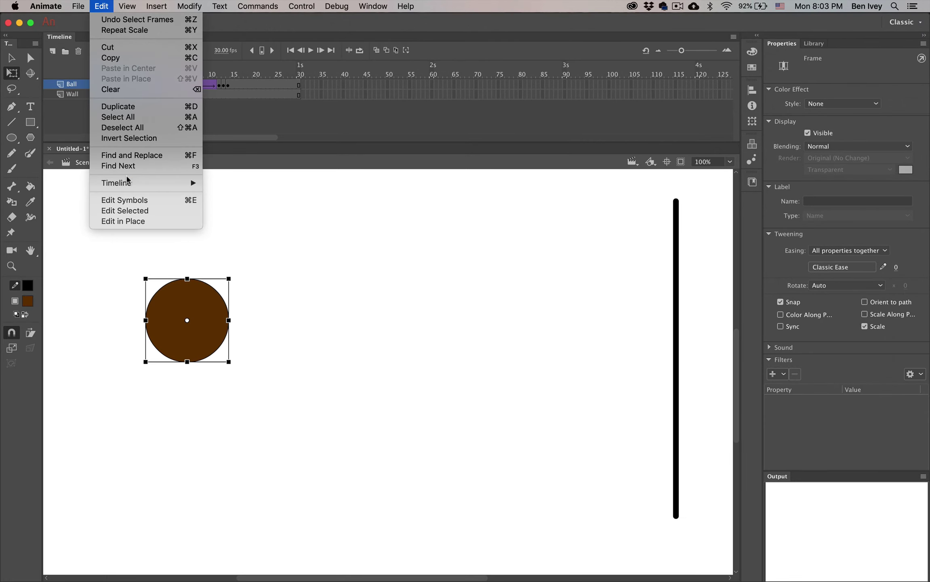
mouse_move(127, 184)
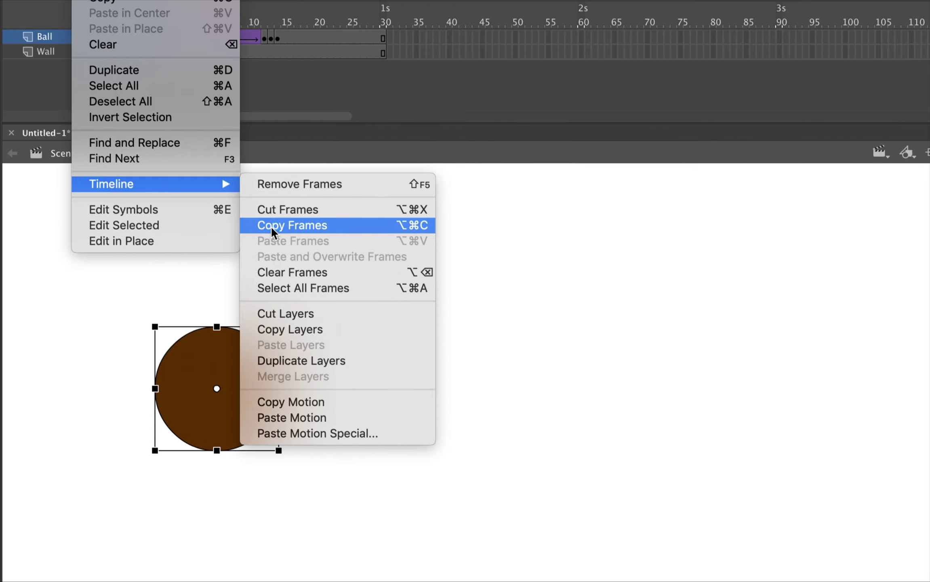
click(409, 230)
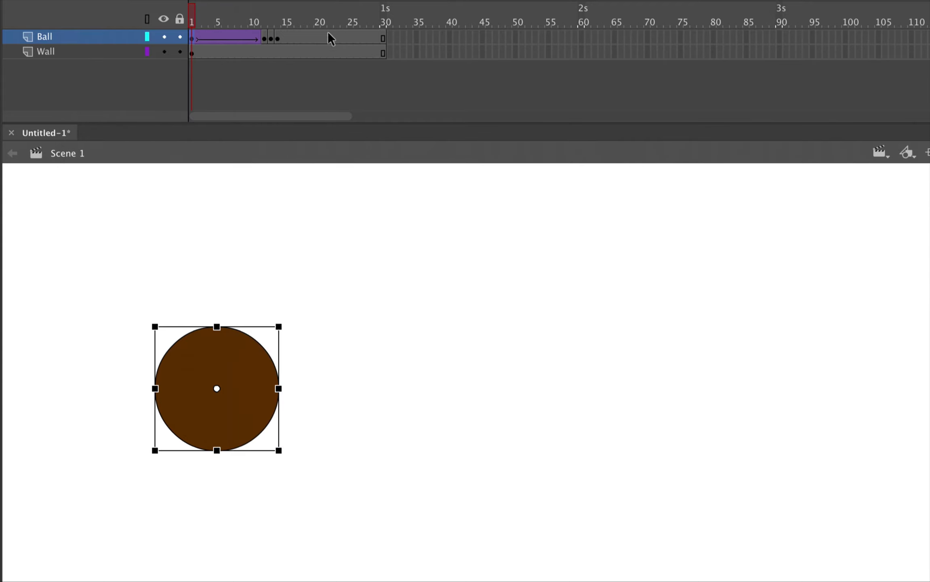
click(380, 35)
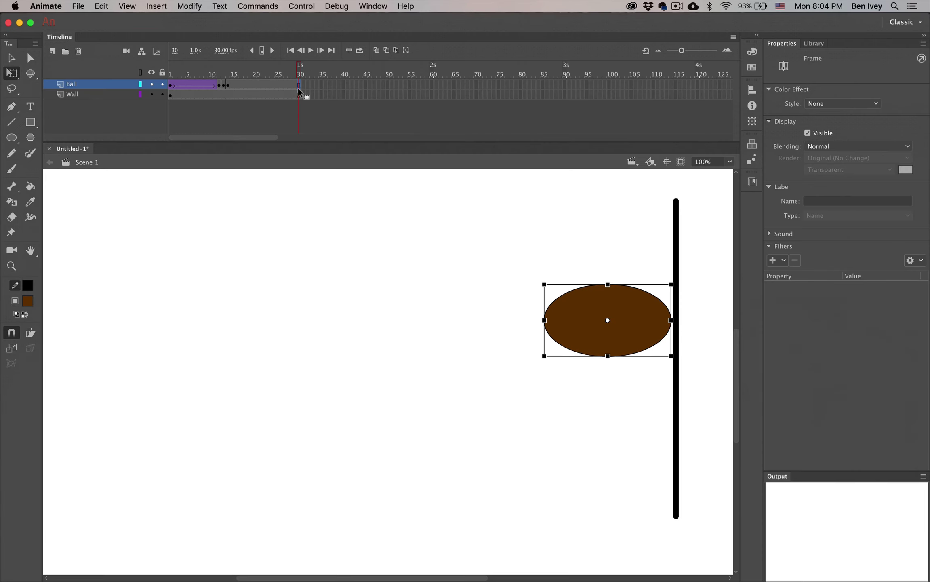
click(109, 3)
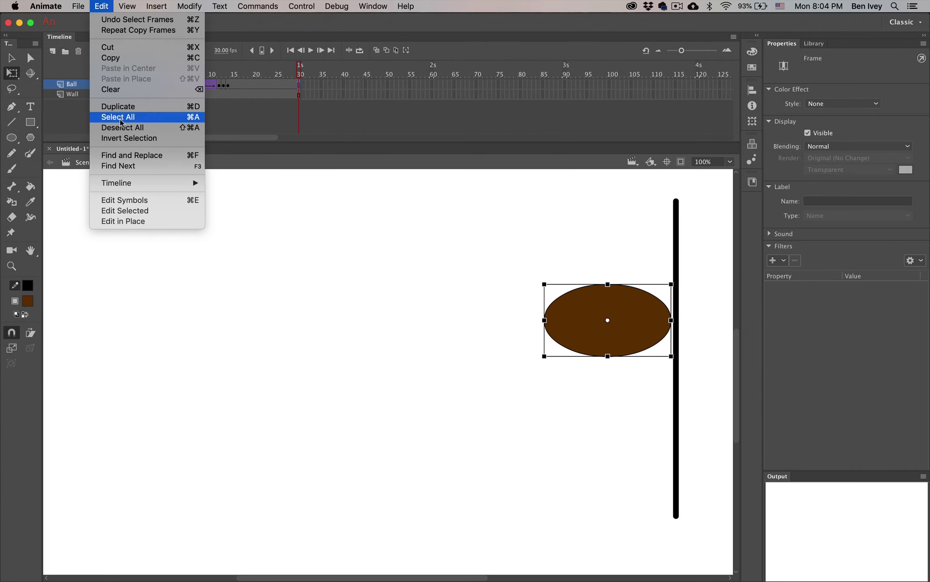
mouse_move(133, 183)
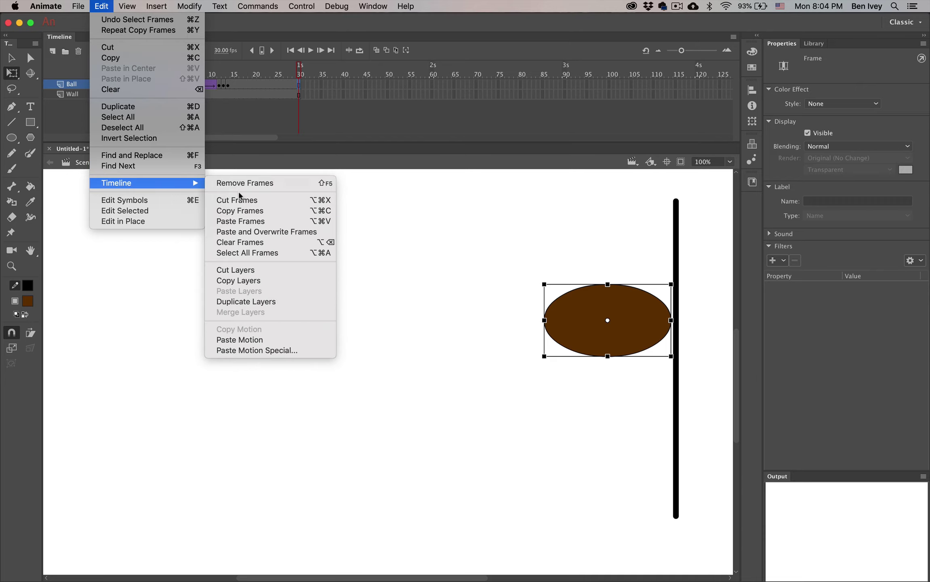
click(248, 223)
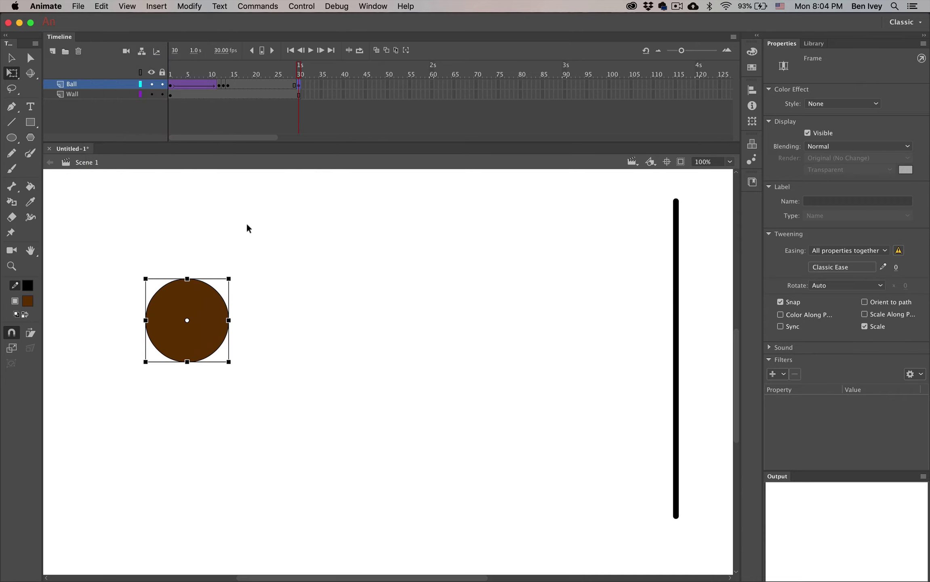
Create a classic tween between the stretched ball at frame 14 and the return pose at frame 30 on the Ball layer.
drag(297, 75, 229, 75)
click(227, 84)
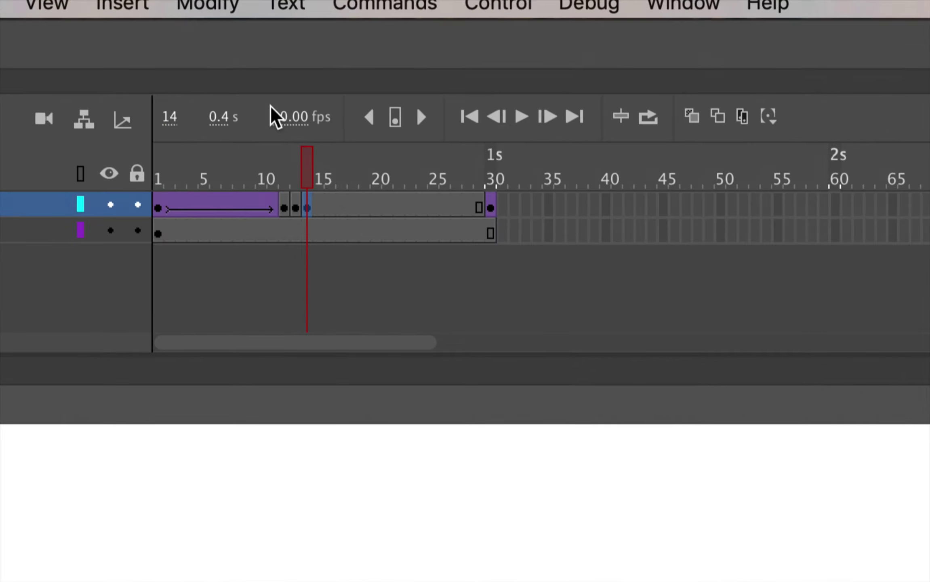
drag(312, 214, 308, 212)
right_click(233, 85)
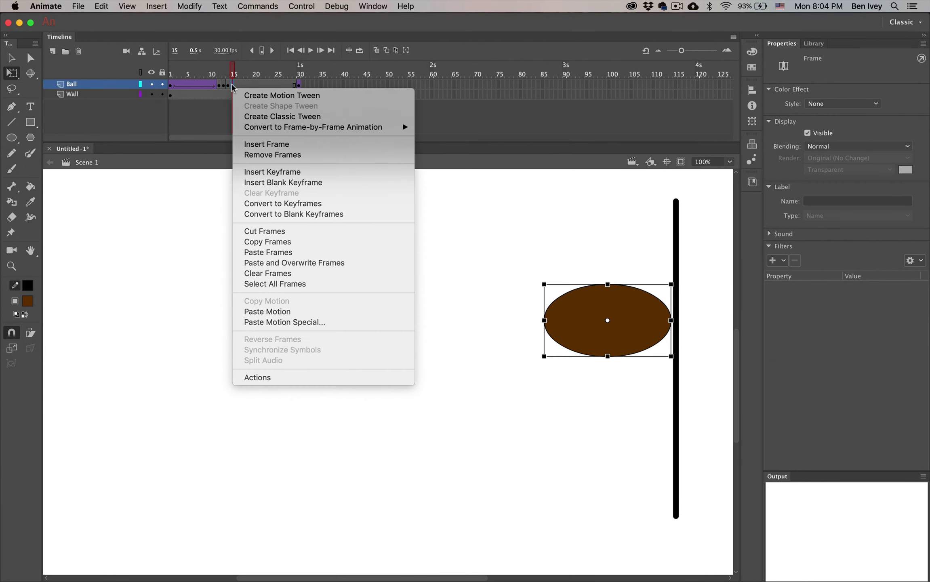
click(245, 117)
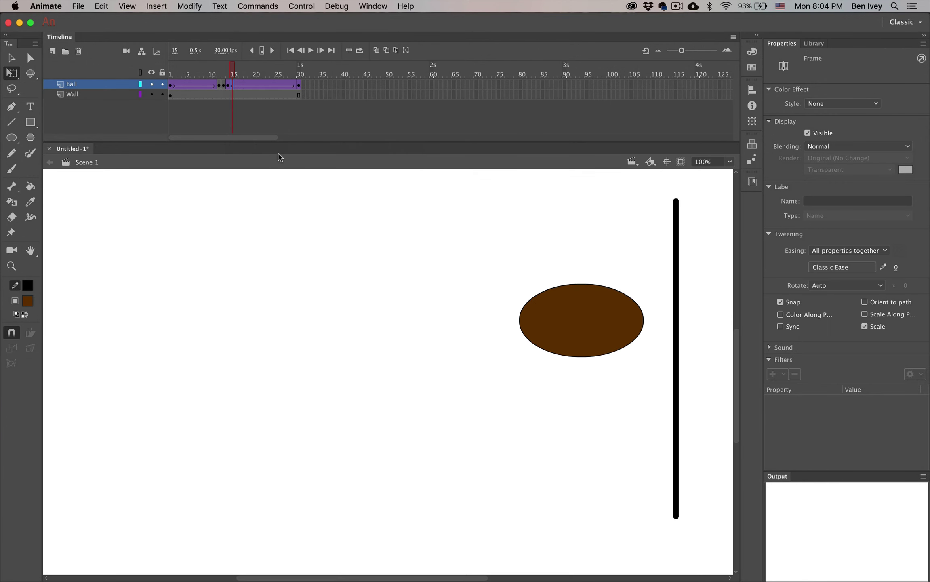
Return to frame 1, test the movie to watch the full bounce, and close the preview window.
drag(231, 74, 156, 77)
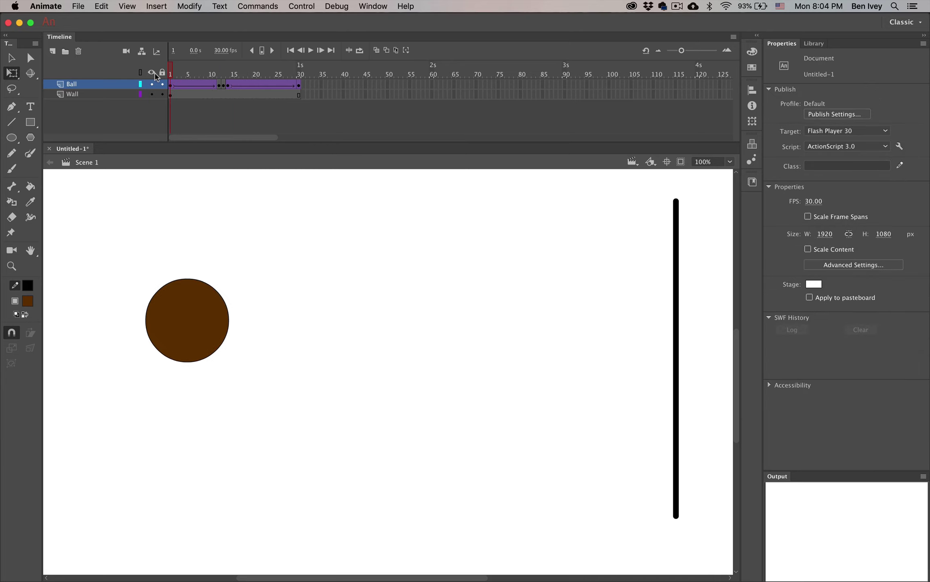
key(super+Return)
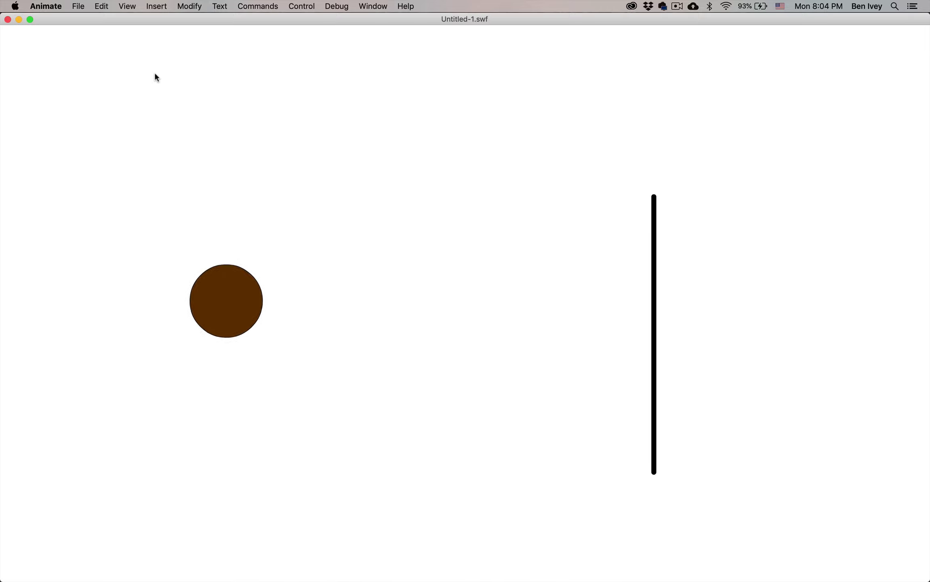
click(9, 20)
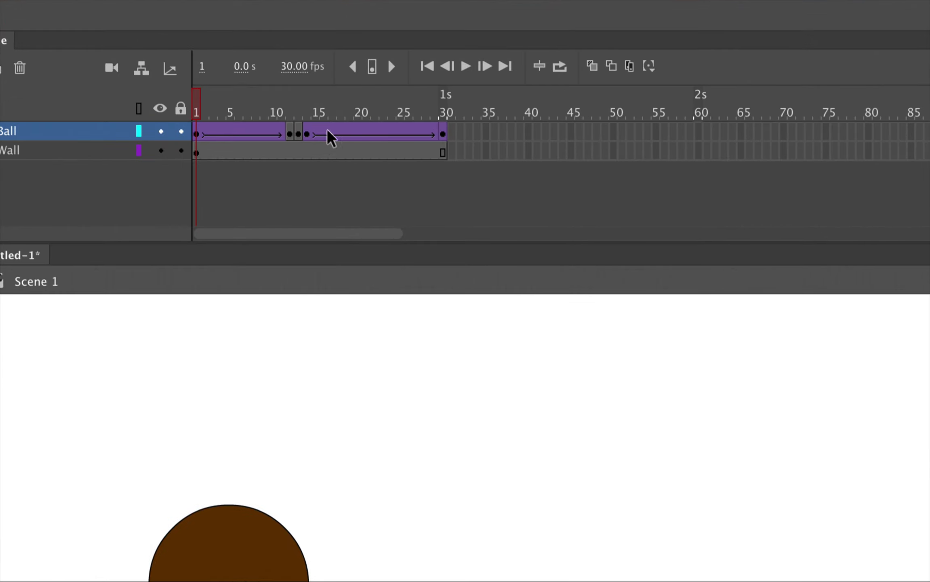
Hold the squashed ball at frame 13 for one extra frame and extend the Wall layer to frame 31.
click(225, 85)
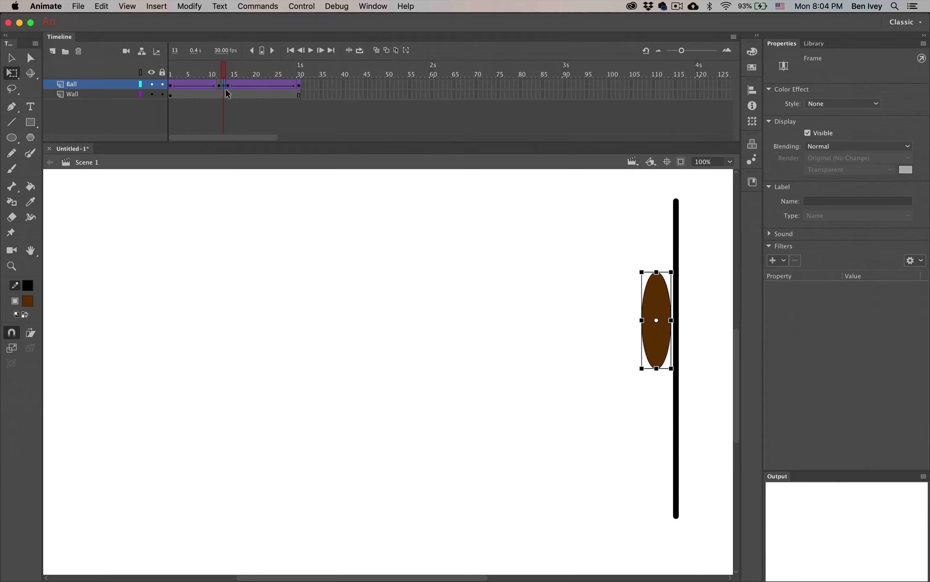
key(F5)
click(303, 95)
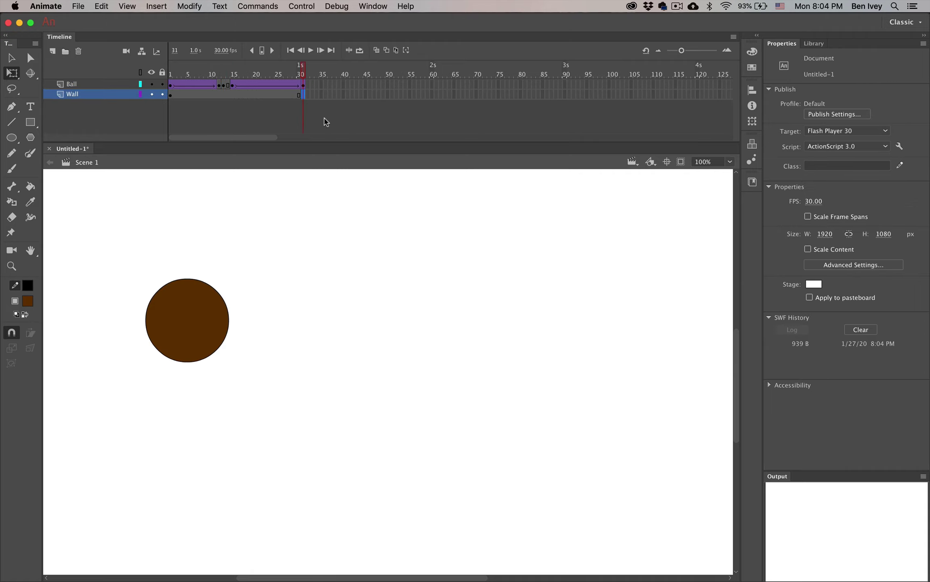
key(F5)
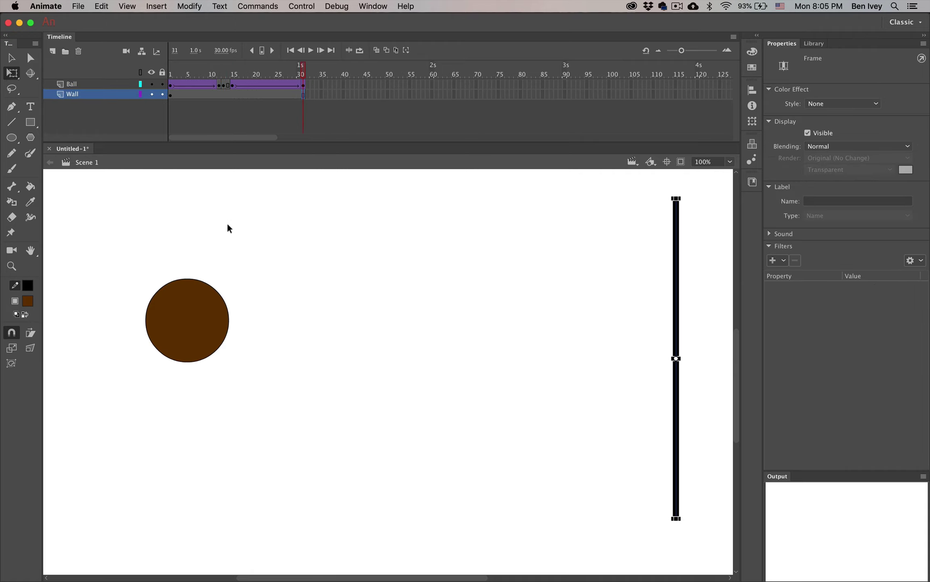
Test the movie with the longer squash, close the preview, and inspect the stretched ball at frame 12 of the Ball layer.
key(super+Return)
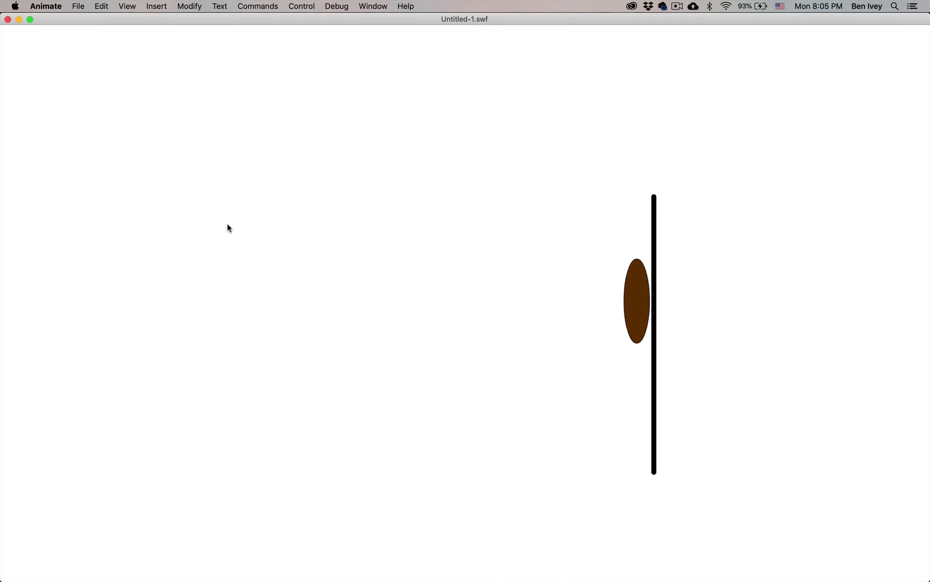
click(8, 20)
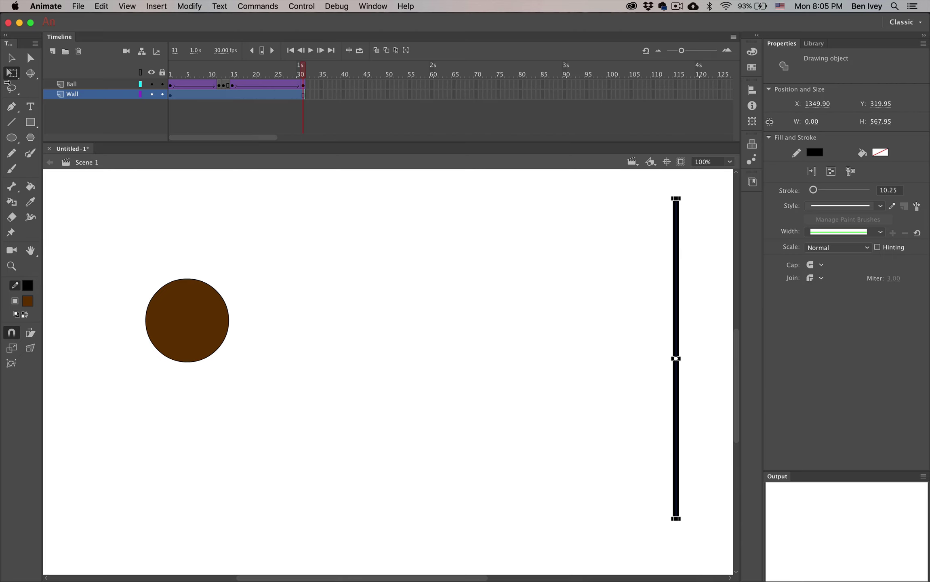
click(267, 241)
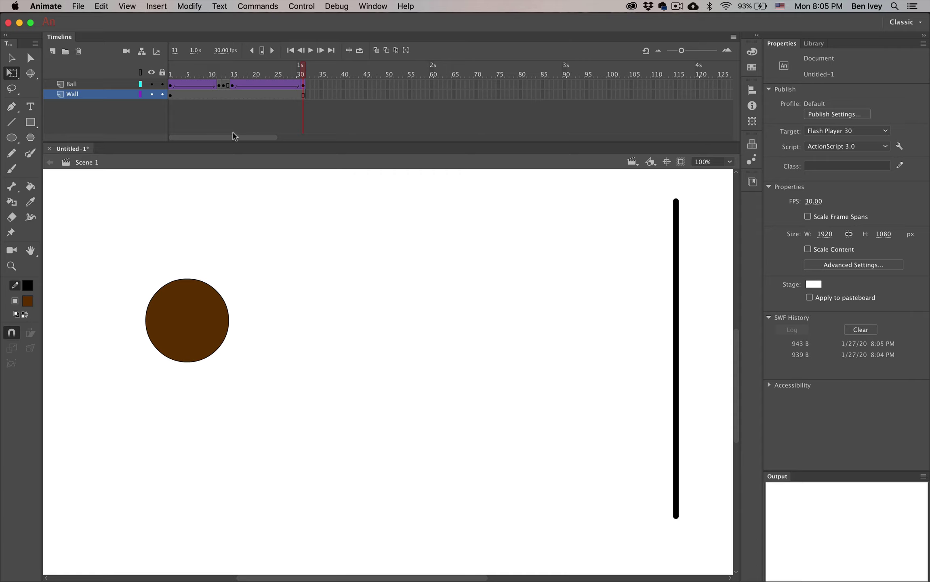
click(220, 85)
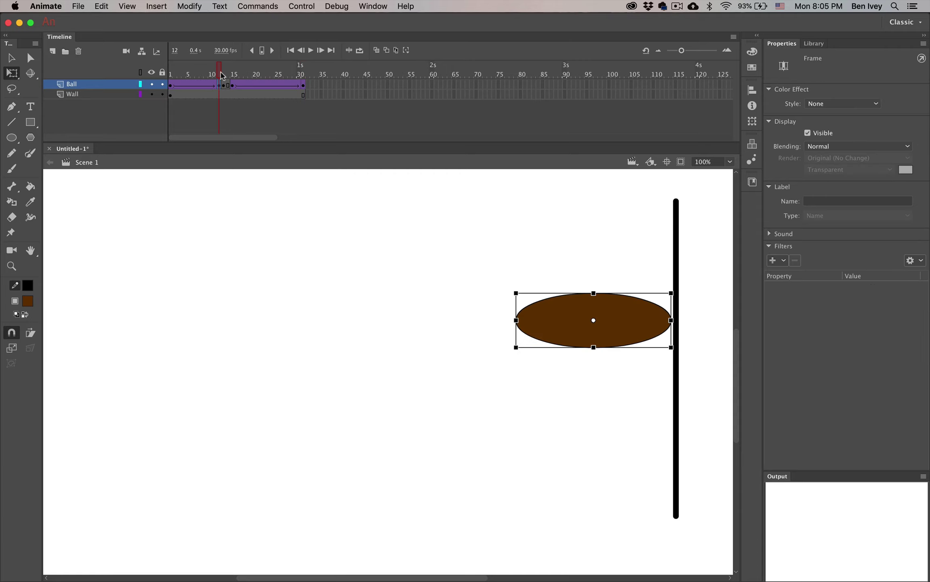